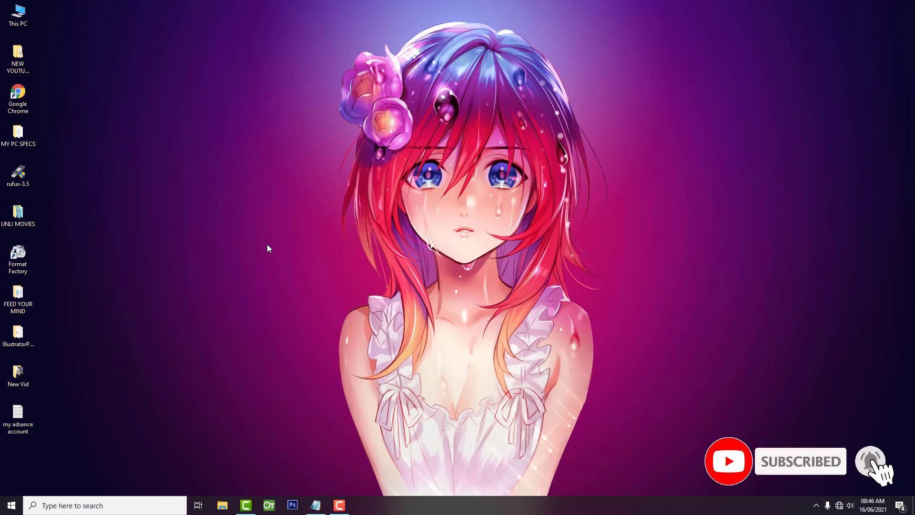
Step: Search for WORD in Windows search and launch Microsoft Word
left_click(119, 499)
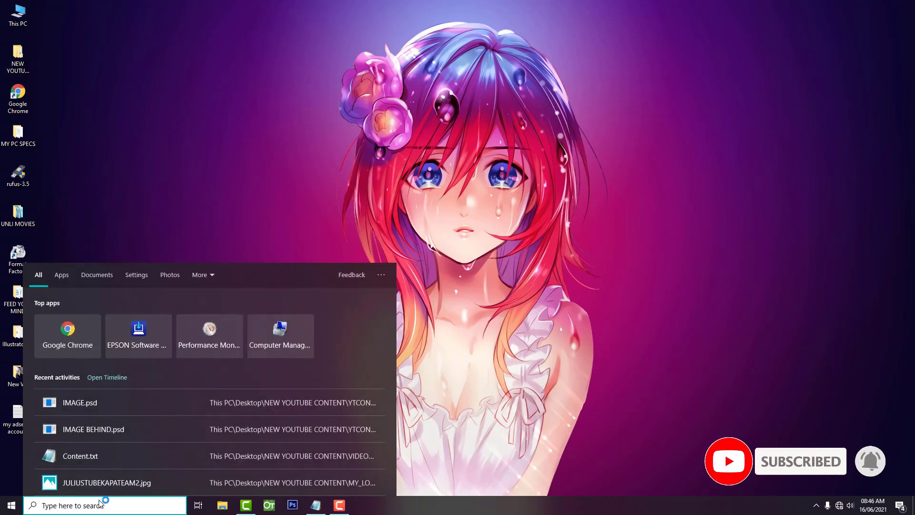
type("WORD")
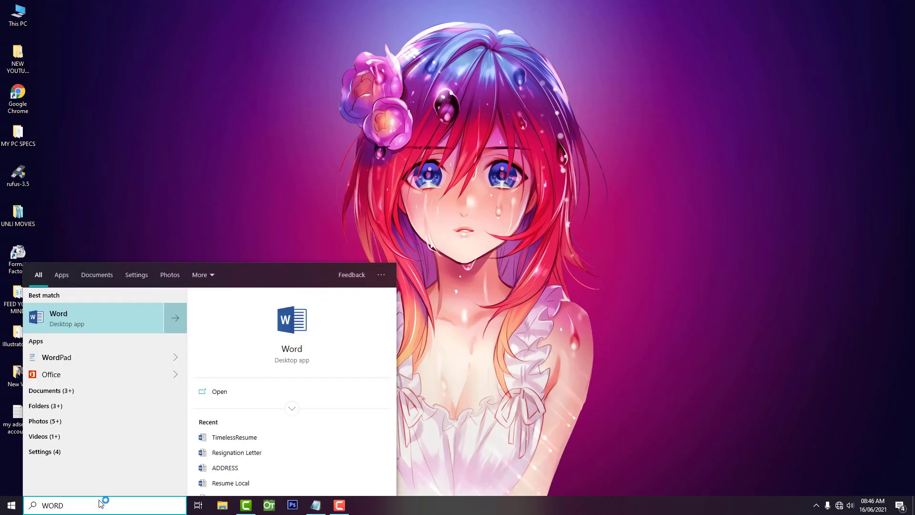
key("Return")
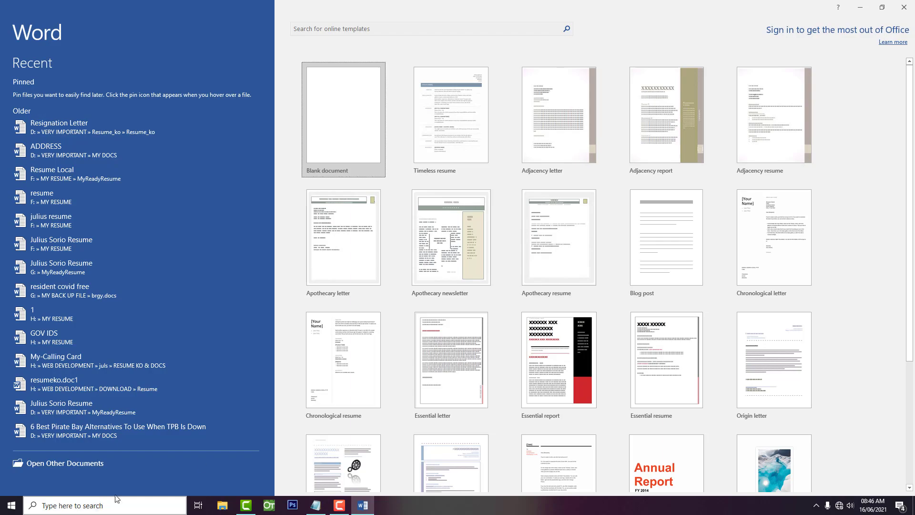
Step: Create a blank document and show the Insert commands
left_click(325, 102)
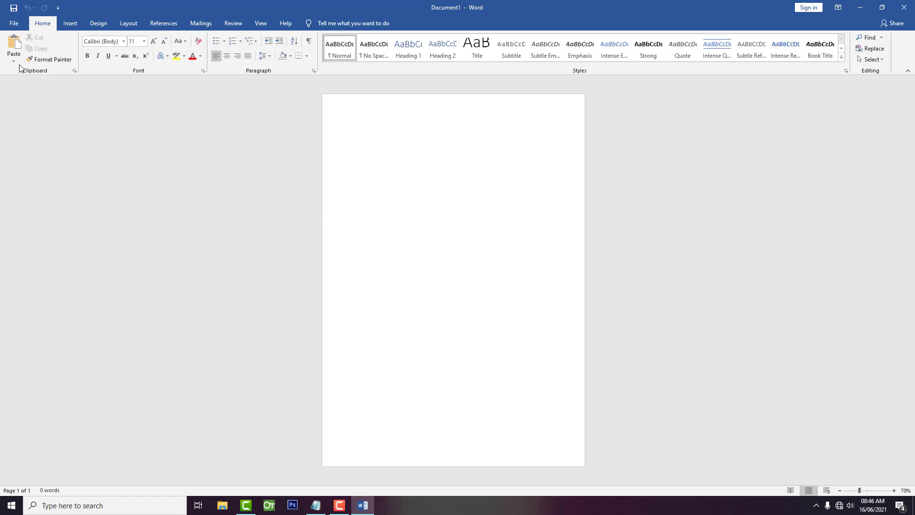
left_click(71, 27)
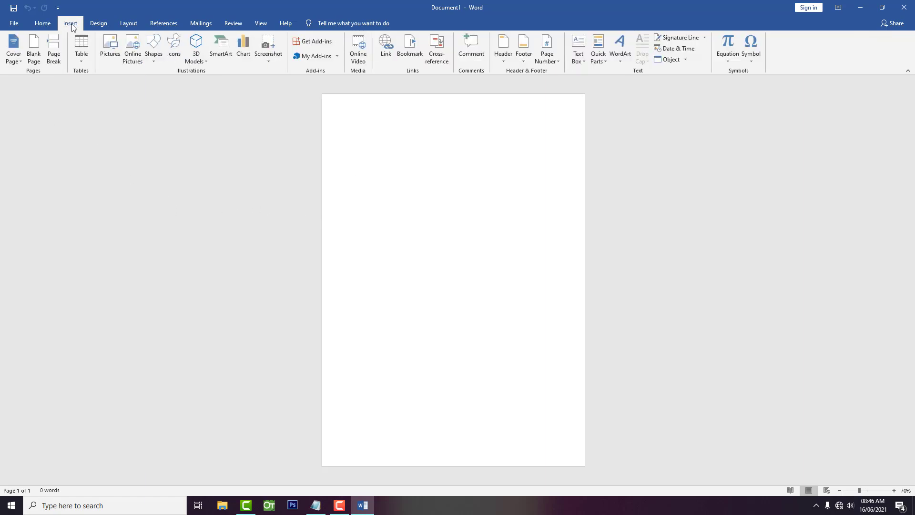
Step: Browse the picture dialog to Desktop > NEW YOUTUBE CONTENT > IMAGE CAN USE 2020
left_click(111, 53)
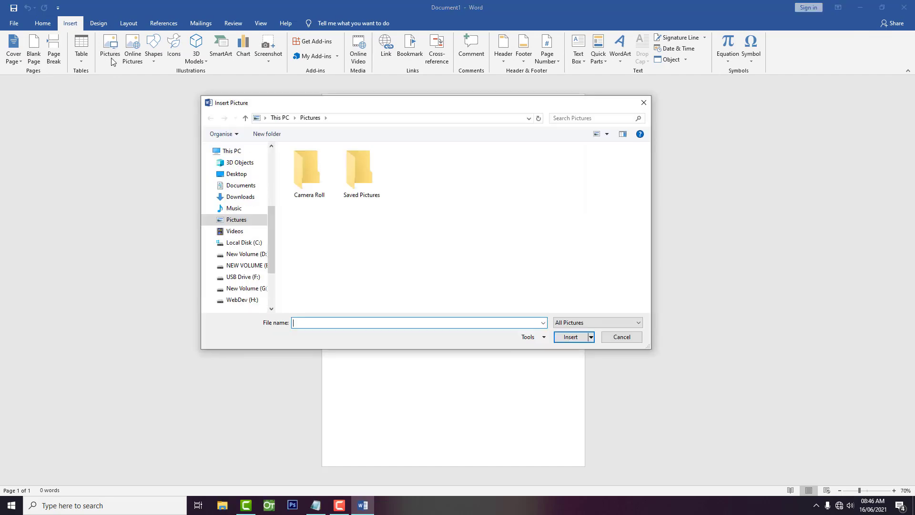
scroll(273, 216, "up", 5)
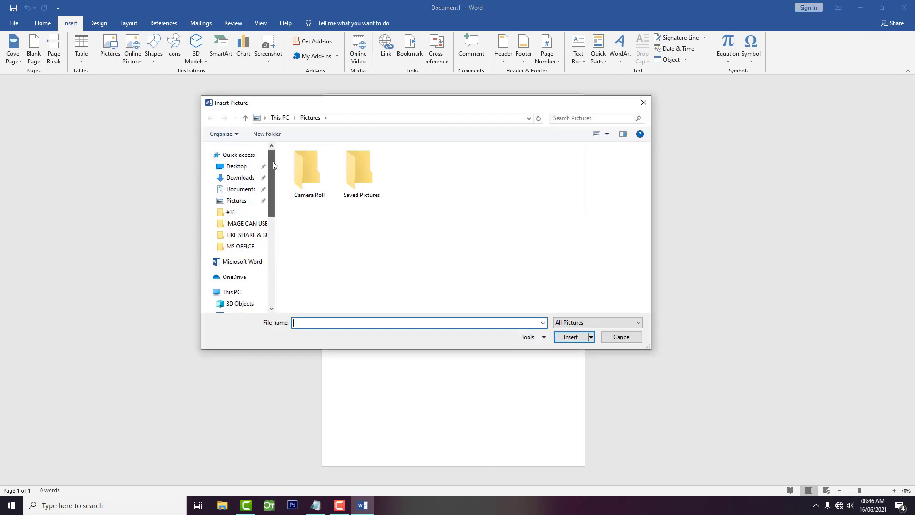
left_click(236, 170)
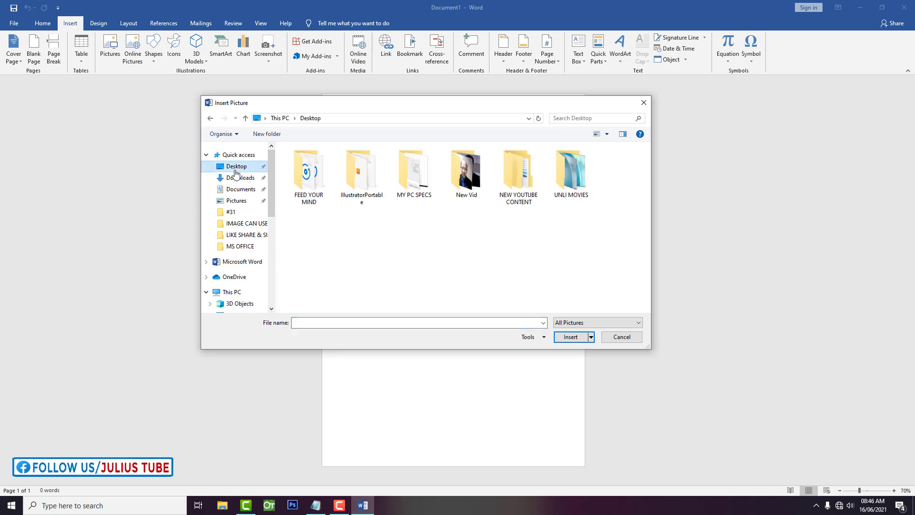
double_click(526, 191)
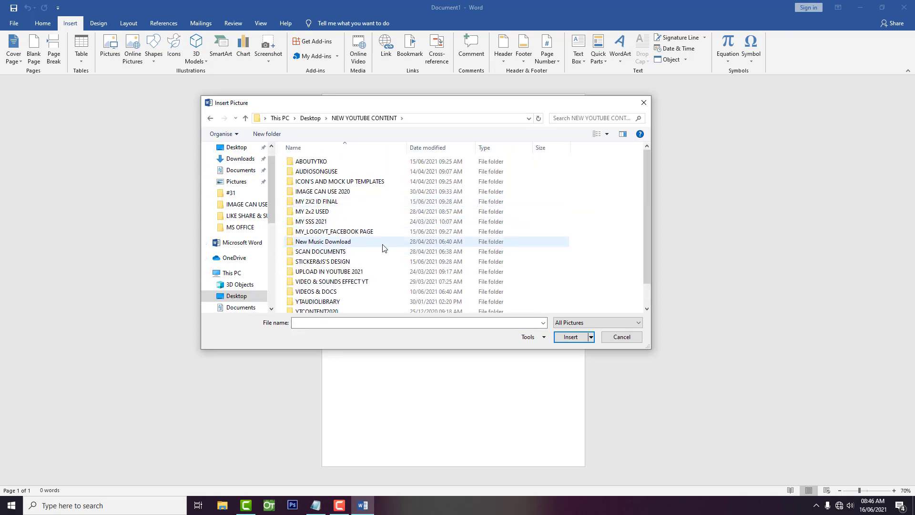
left_click(319, 196)
double_click(318, 193)
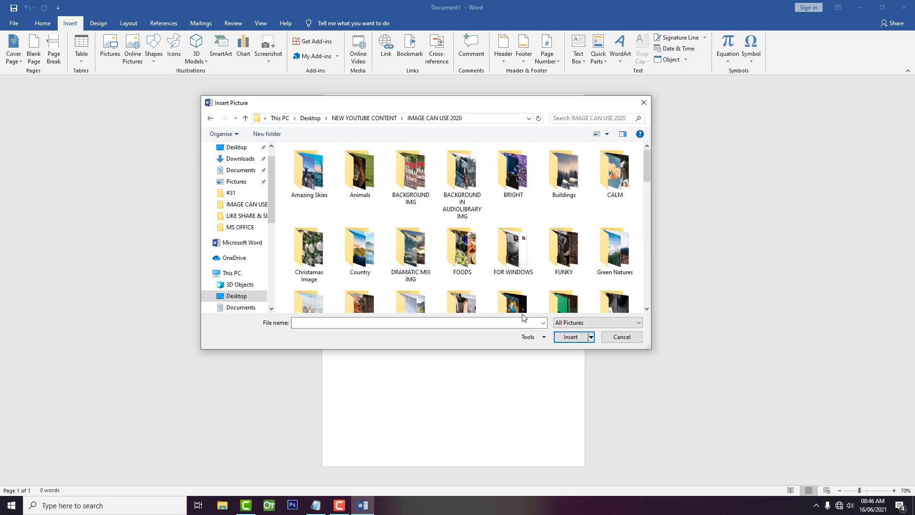
Step: Insert the photo pexels-sebastian-palomino-1955134 into the document
scroll(540, 281, "down", 2)
scroll(540, 281, "down", 3)
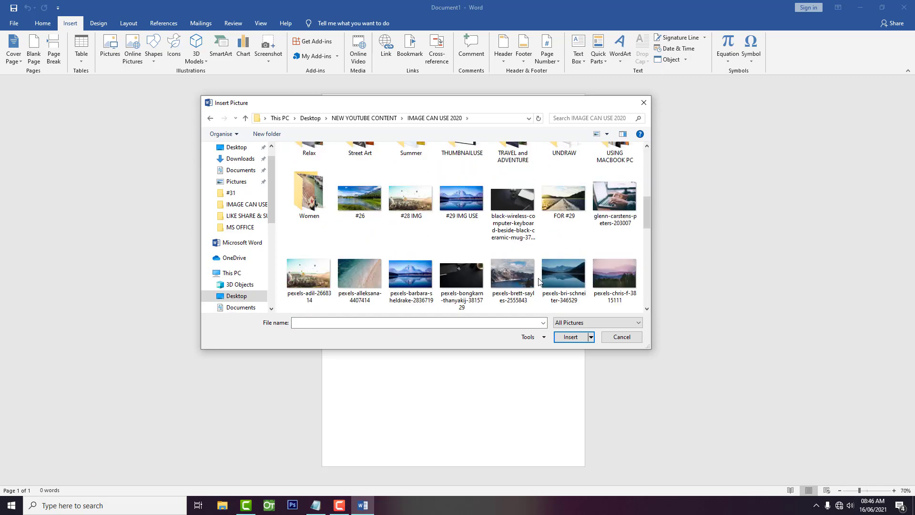
scroll(539, 281, "down", 2)
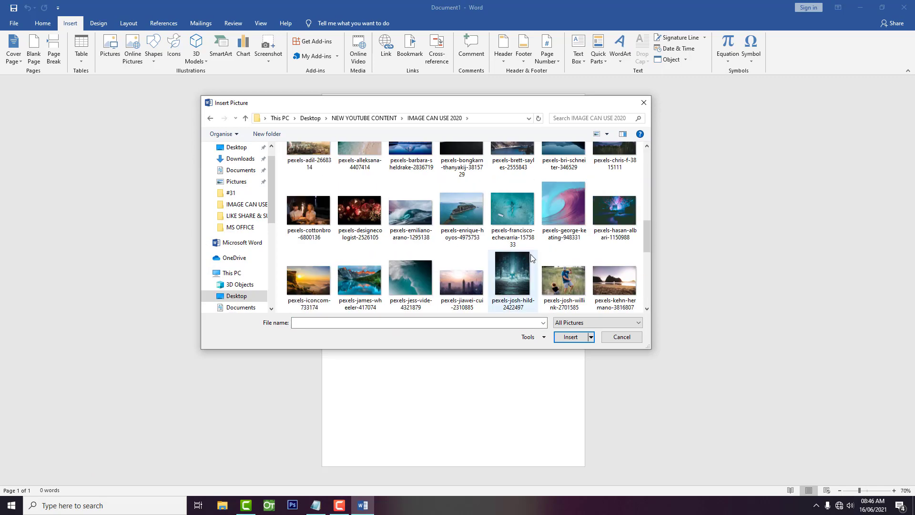
scroll(531, 253, "down", 2)
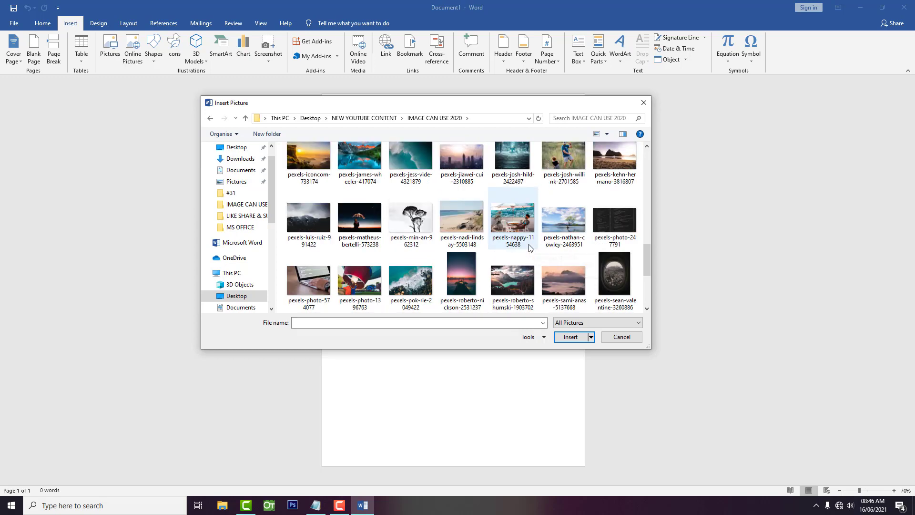
scroll(531, 247, "down", 2)
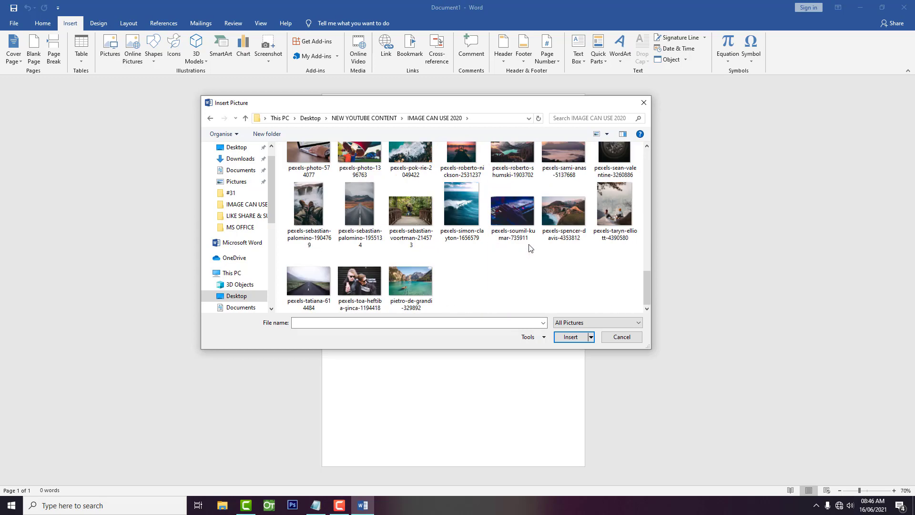
left_click(364, 217)
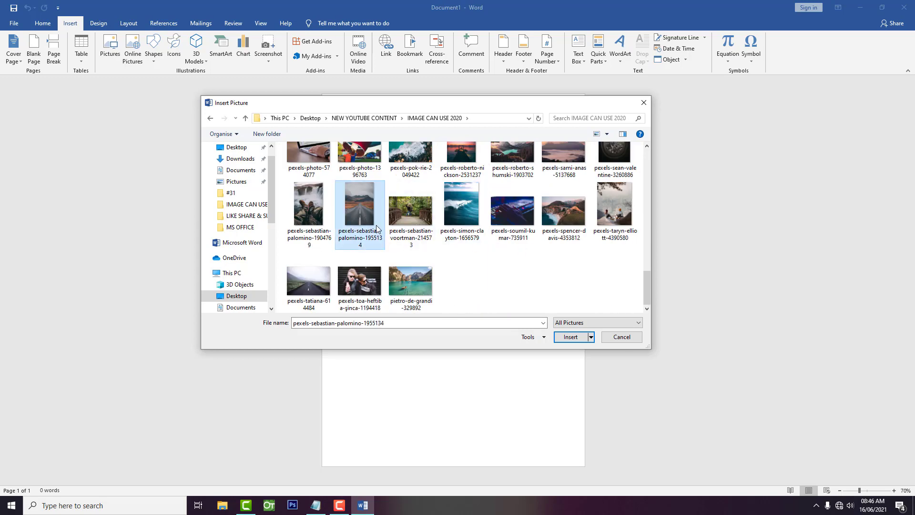
left_click(570, 337)
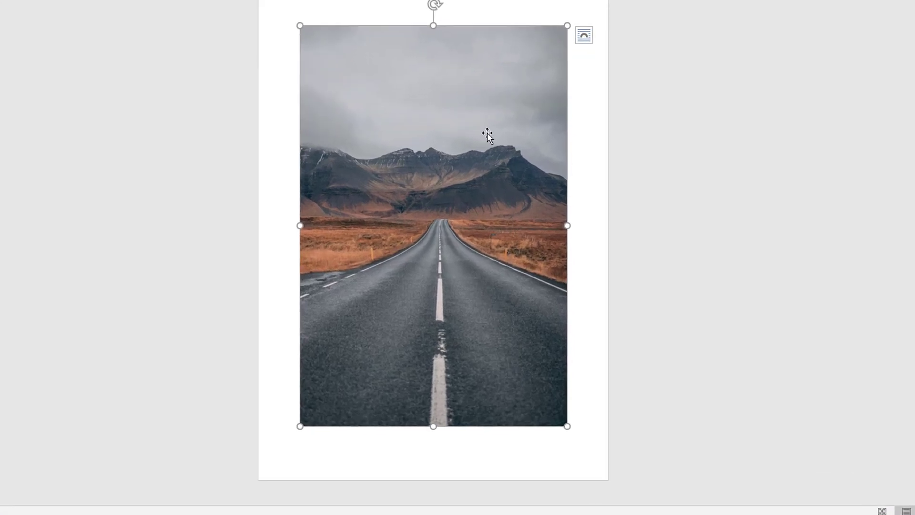
Step: Set the road photo's text wrapping to Behind Text
right_click(486, 135)
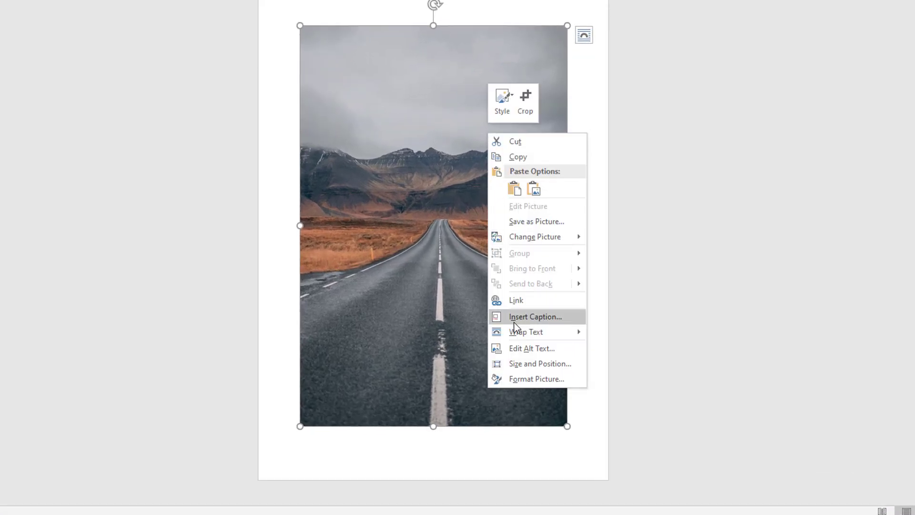
mouse_move(443, 293)
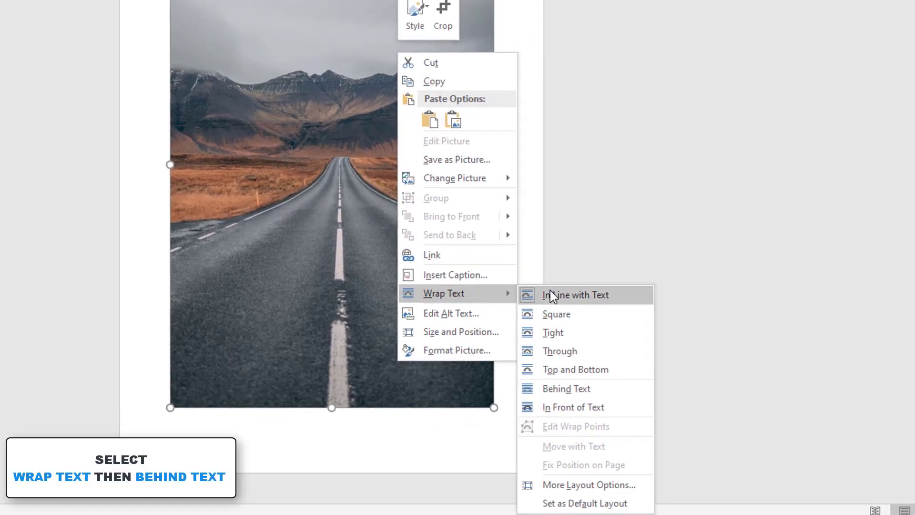
left_click(561, 389)
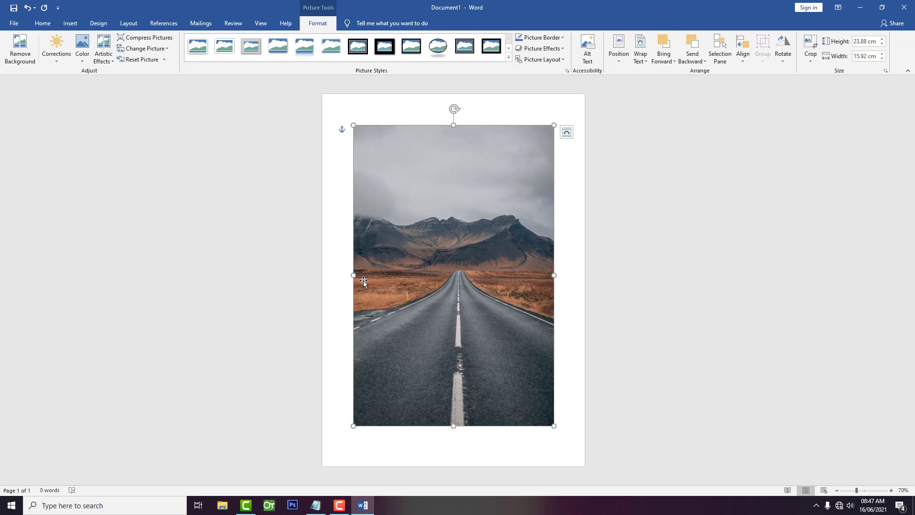
Step: Stretch the photo to all four page edges, about 29.61 cm by 20.92 cm
left_click_drag(353, 275, 321, 289)
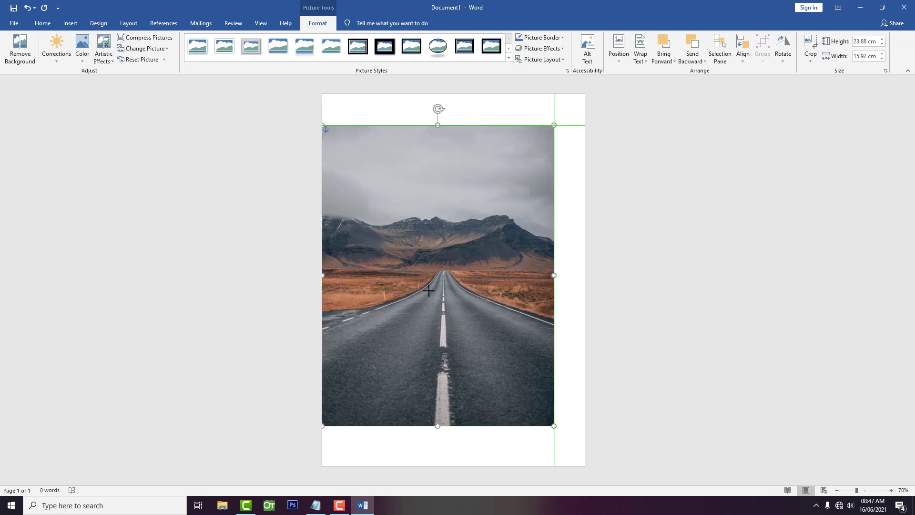
left_click_drag(554, 275, 585, 276)
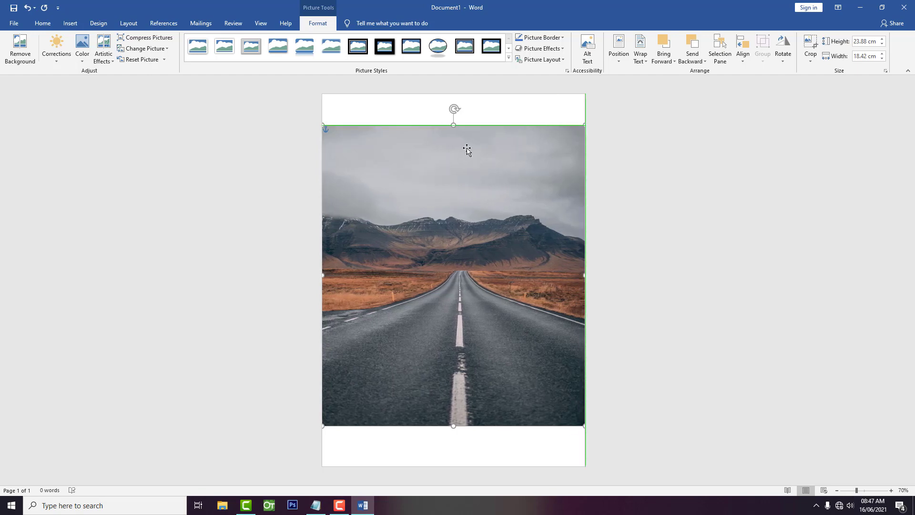
left_click_drag(454, 125, 451, 94)
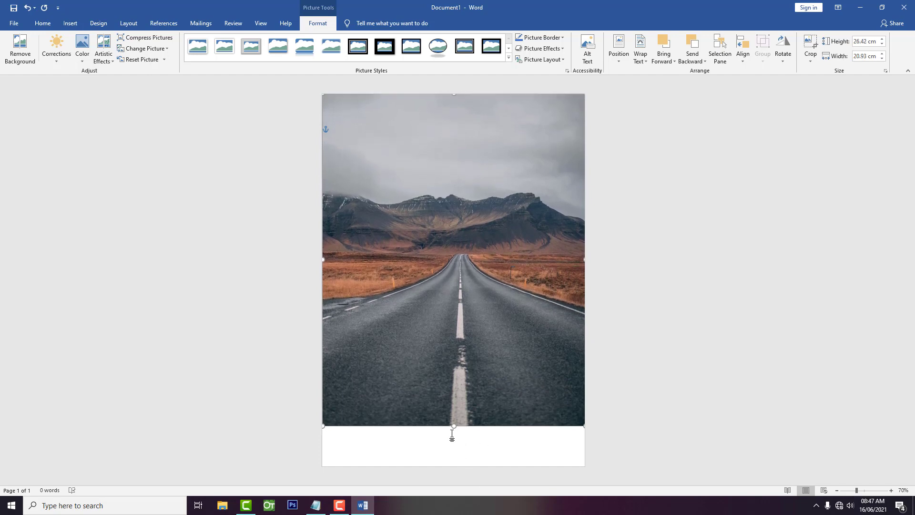
left_click_drag(453, 426, 455, 462)
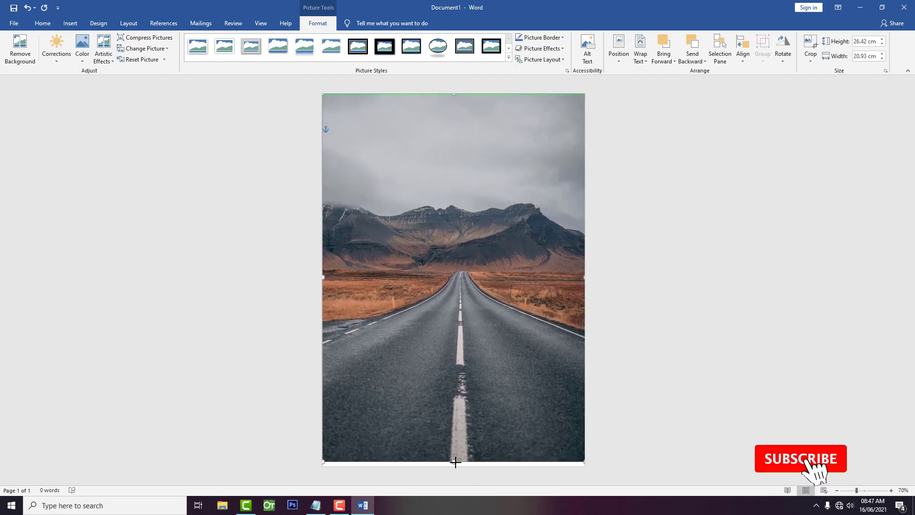
left_click_drag(455, 462, 456, 465)
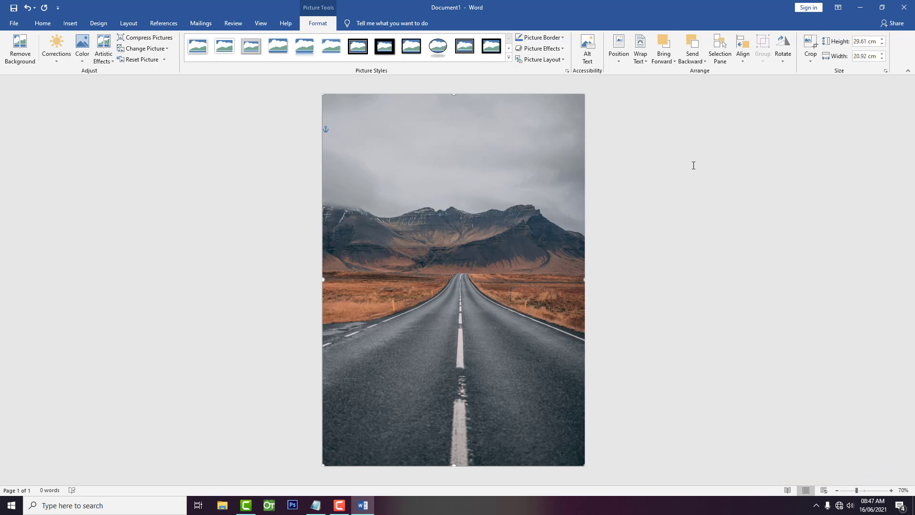
left_click(693, 165)
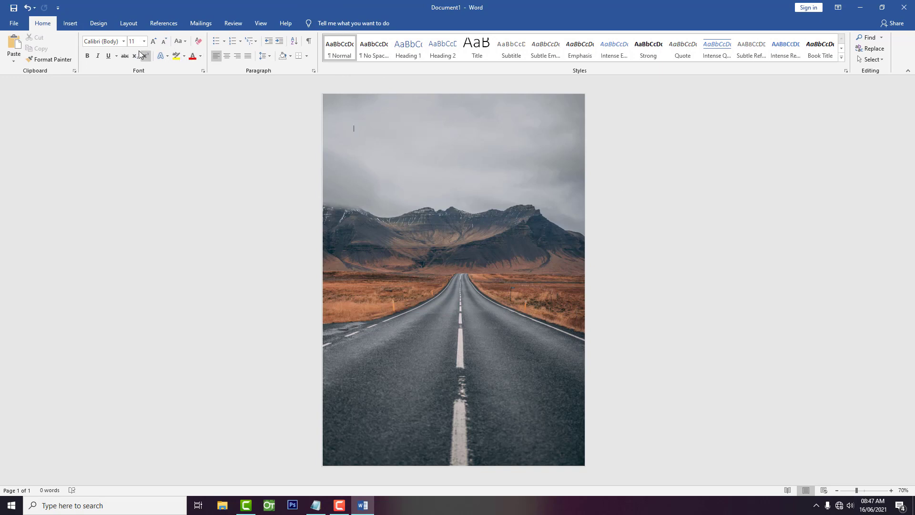
Step: Set the text format to Arial Black, size 20, in red
left_click(124, 42)
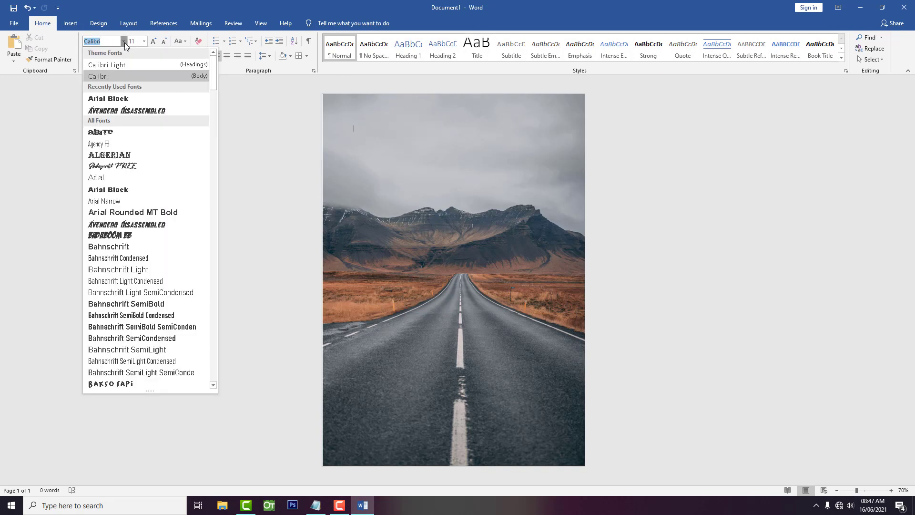
left_click(106, 98)
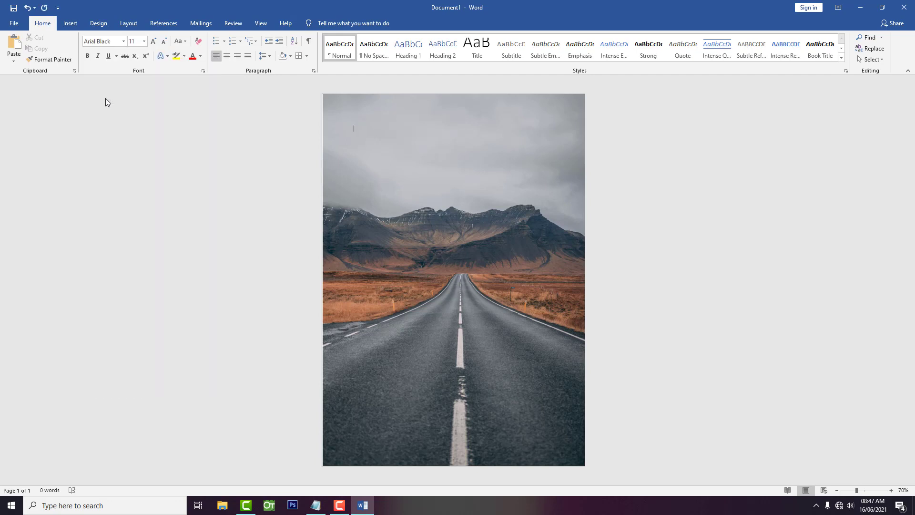
left_click(142, 43)
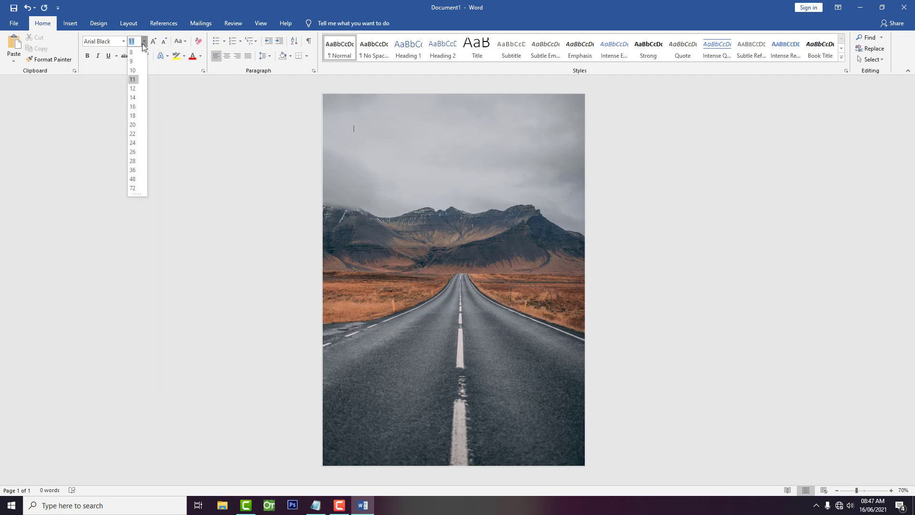
left_click(135, 124)
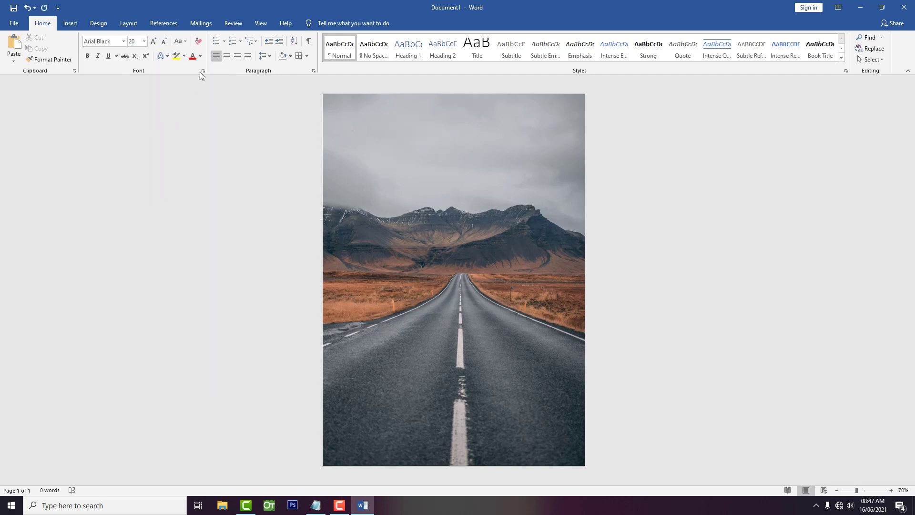
left_click(200, 56)
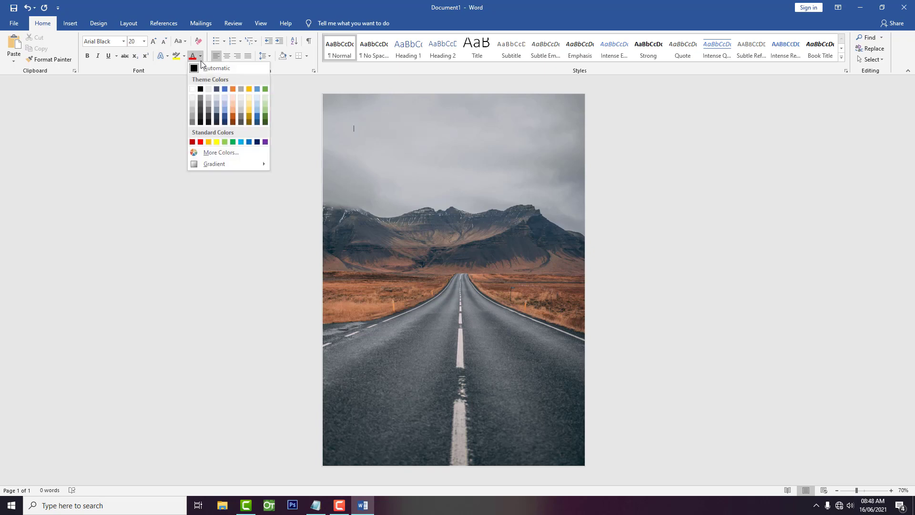
left_click(201, 142)
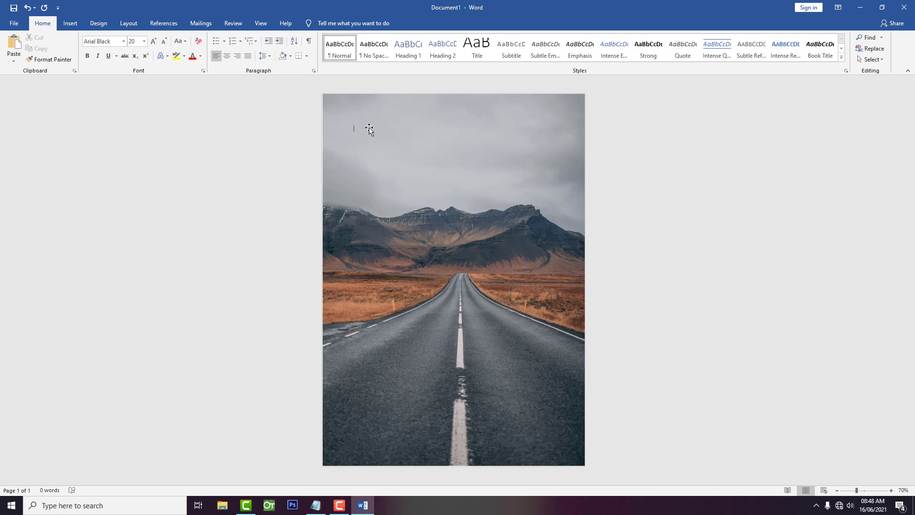
Step: Type 'THE QUICK BROWN FOX JUMP OVER THE LAZY DOG....' over the top of the photo
type("THE Q")
type("UICK BROW")
type("N FOX")
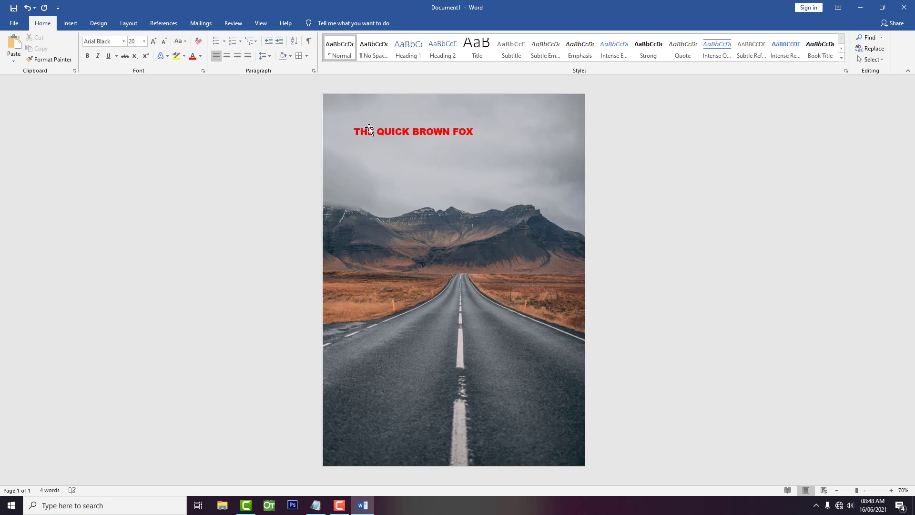
type(" JUMP OVE")
type("R THE LA")
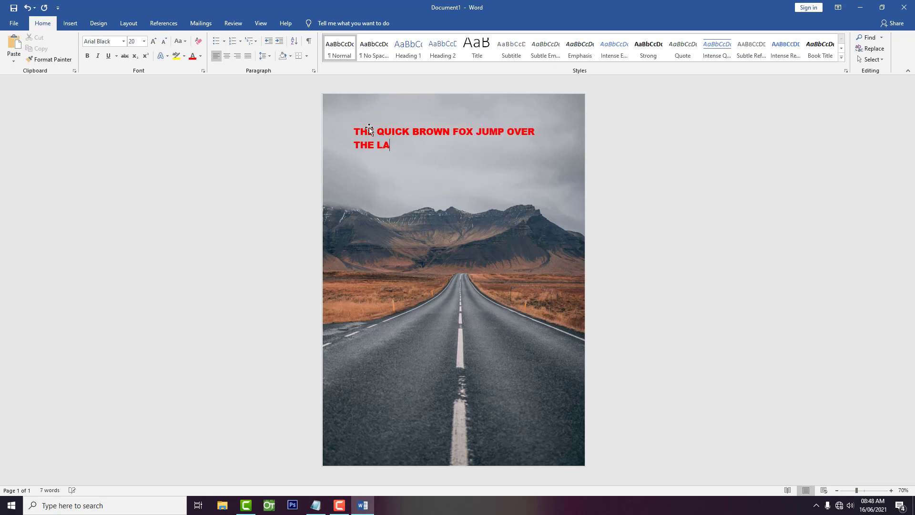
type("ZY DOG")
type("....")
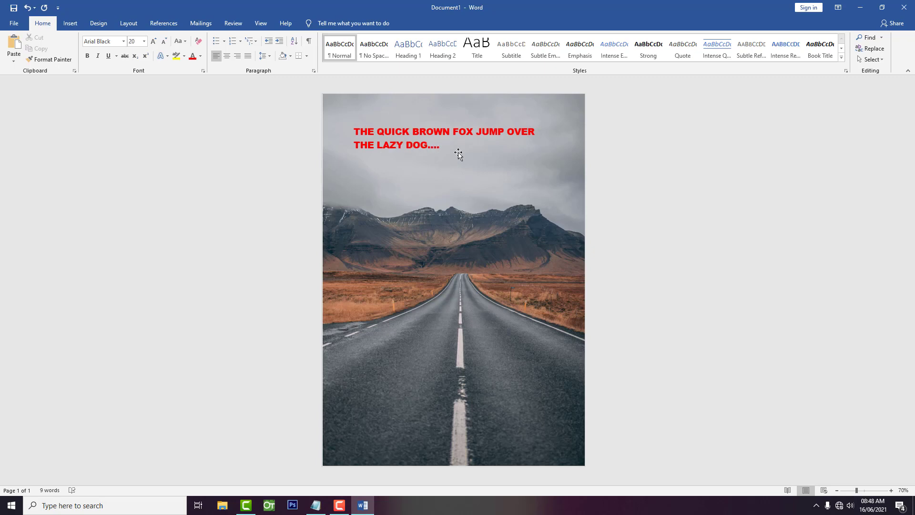